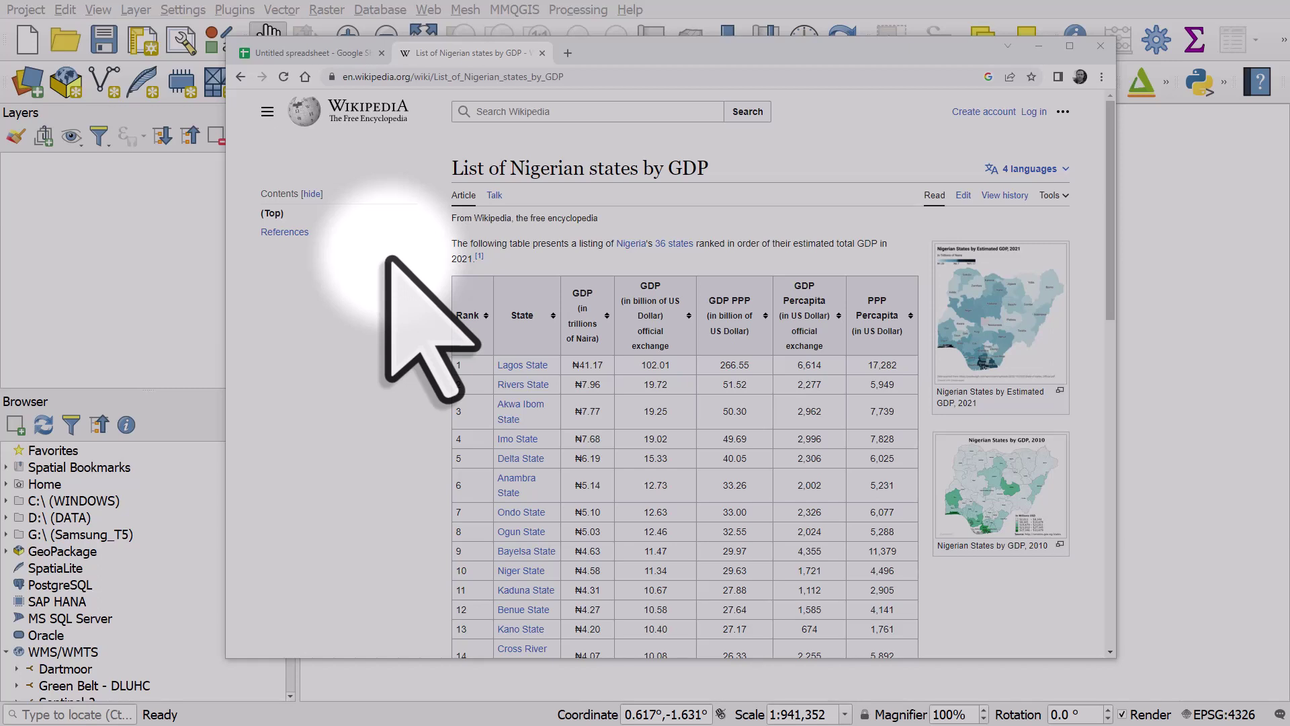
Step: Select the Wikipedia 'List of Nigerian states by GDP' address in Chrome's address bar
left_click(413, 77)
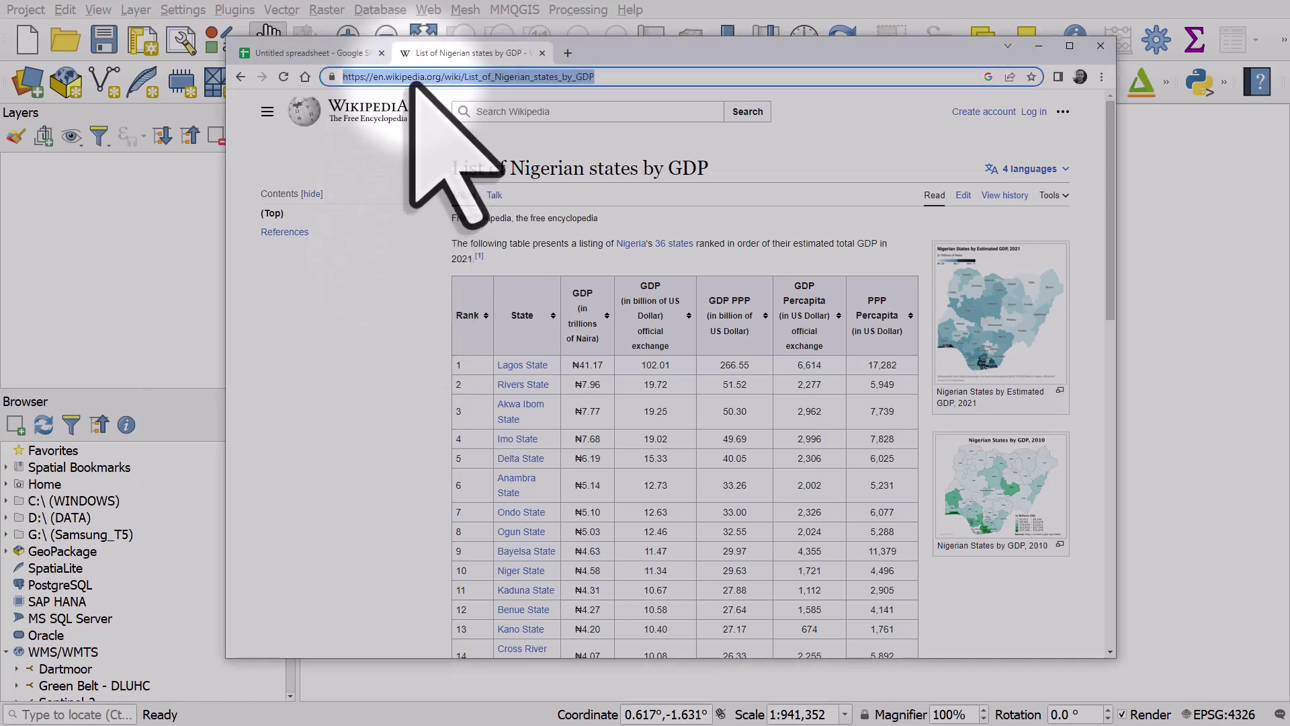
Step: In the Untitled spreadsheet, start =importhtml in A1 with the pasted article URL and "table"
left_click(315, 56)
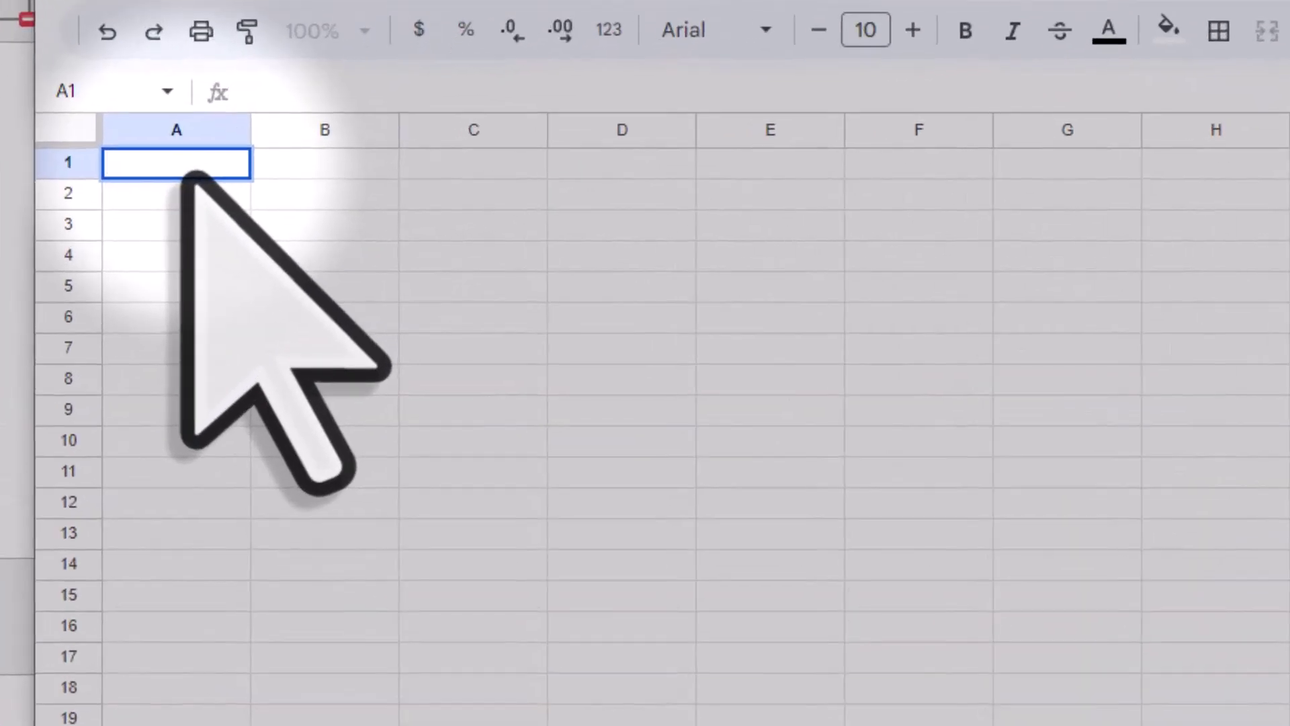
type("=")
type("importht")
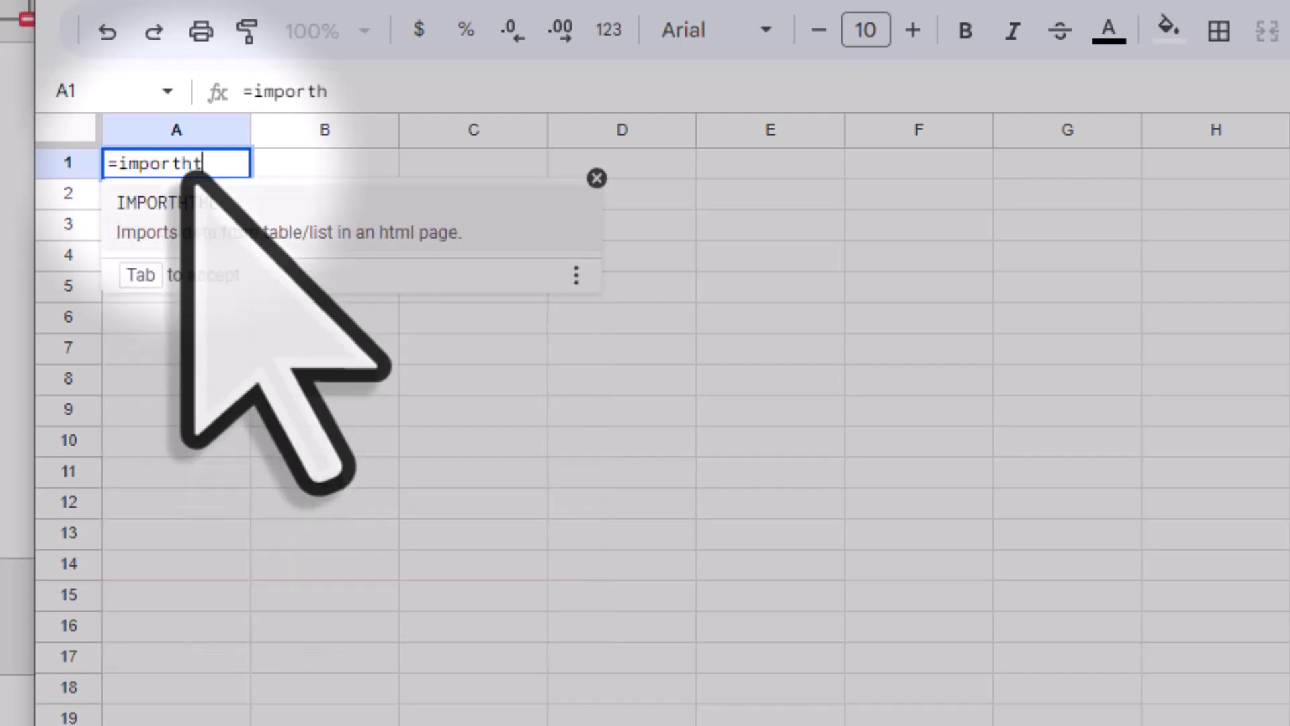
type("ml(")
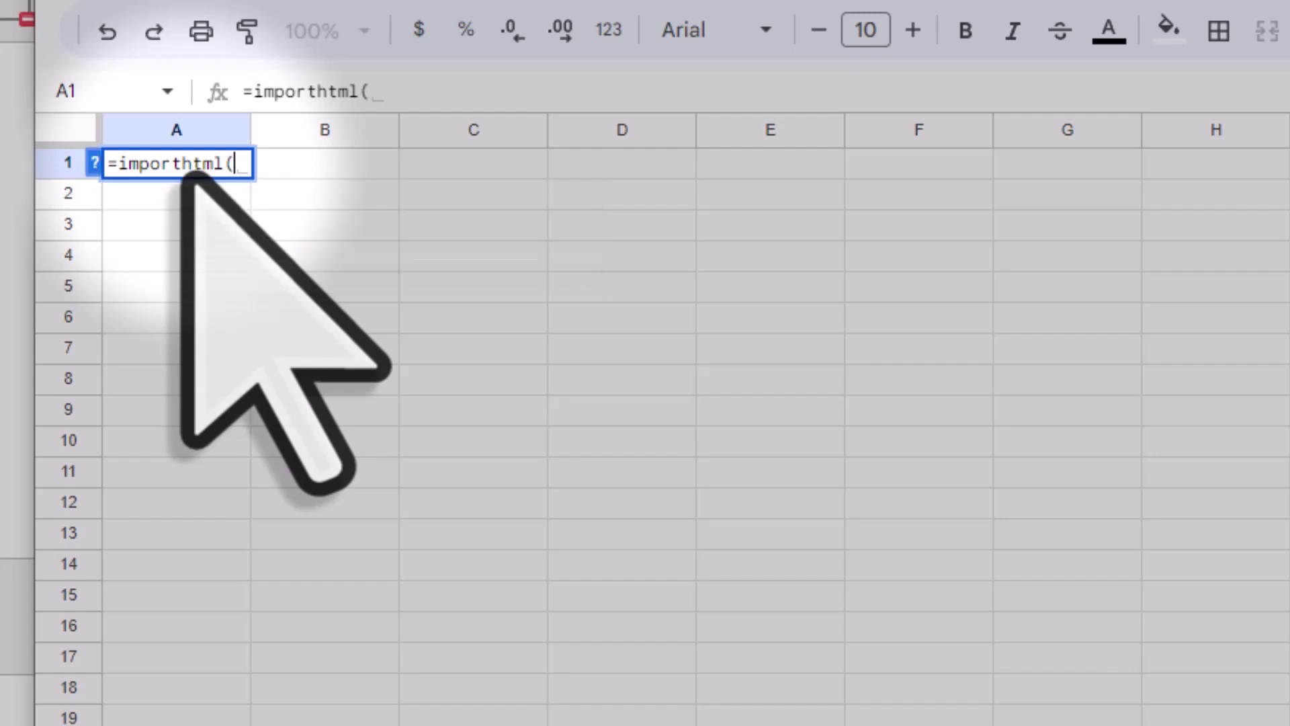
type("\"")
type("https://en.wikipedia.org/wiki/List_of_Nigerian_states_by_GDP")
type("\"")
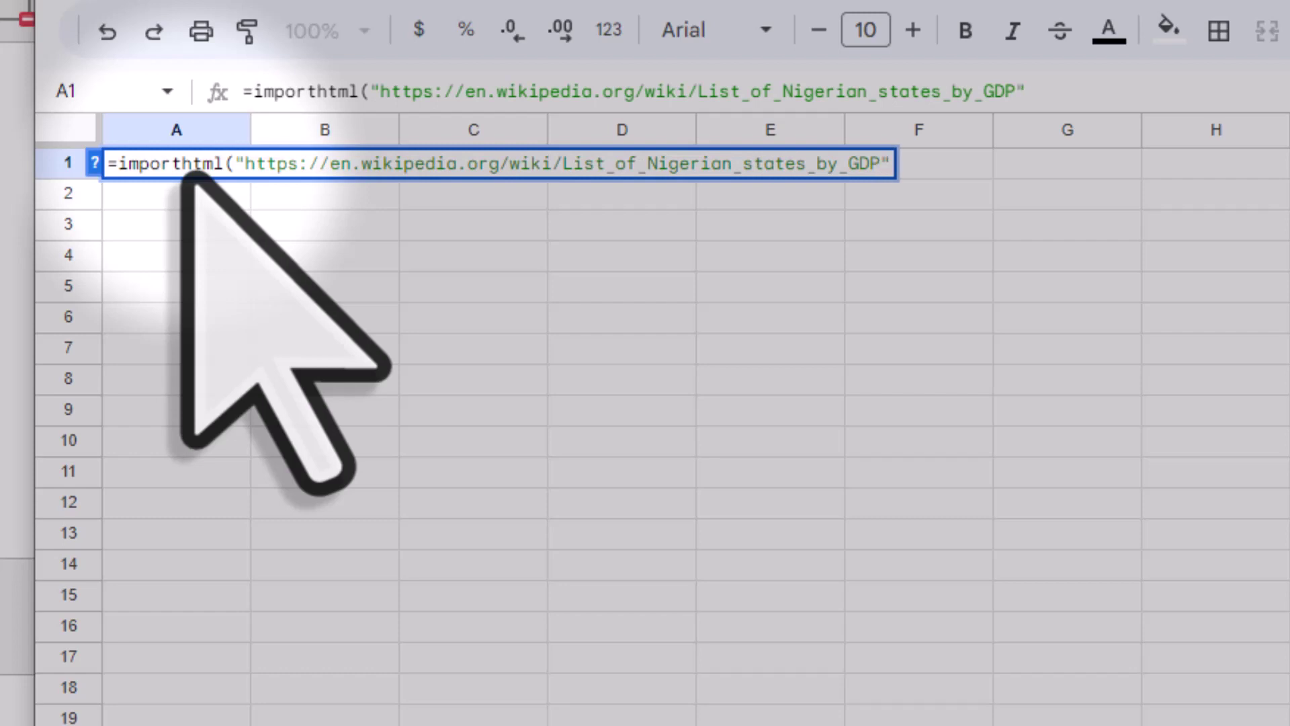
type(",")
type("\"table")
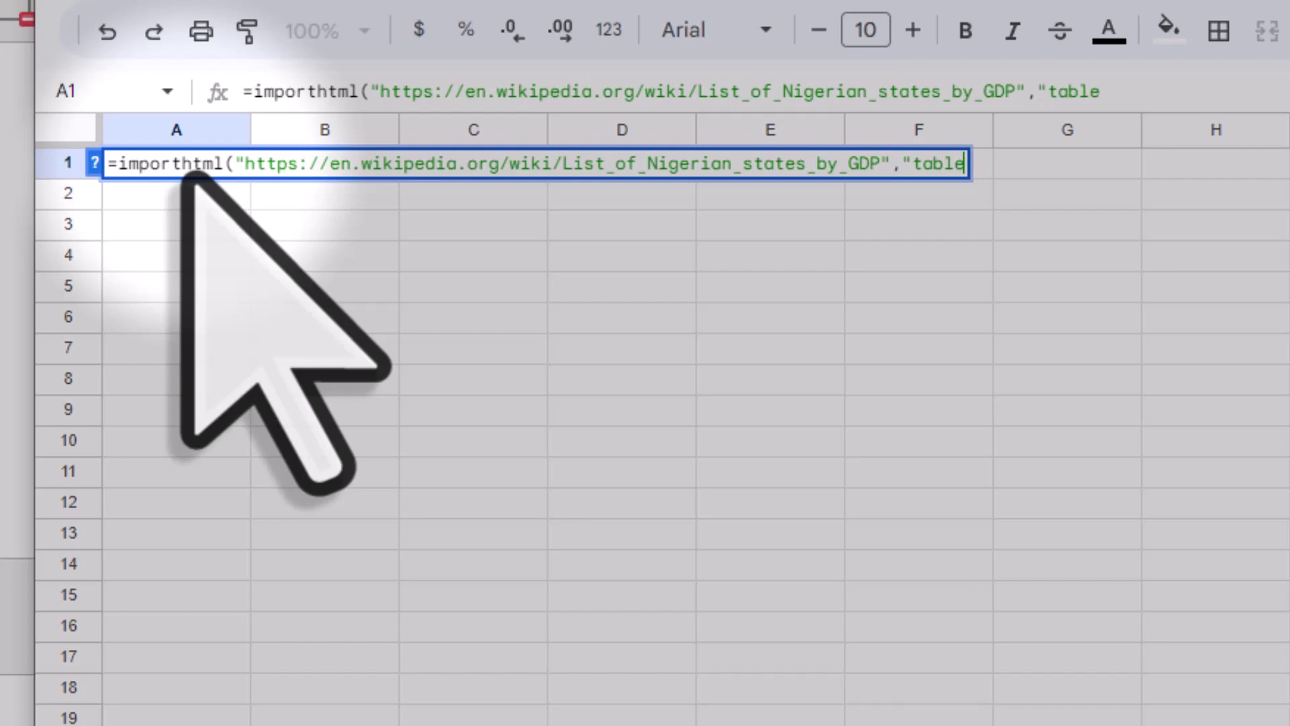
type("\",")
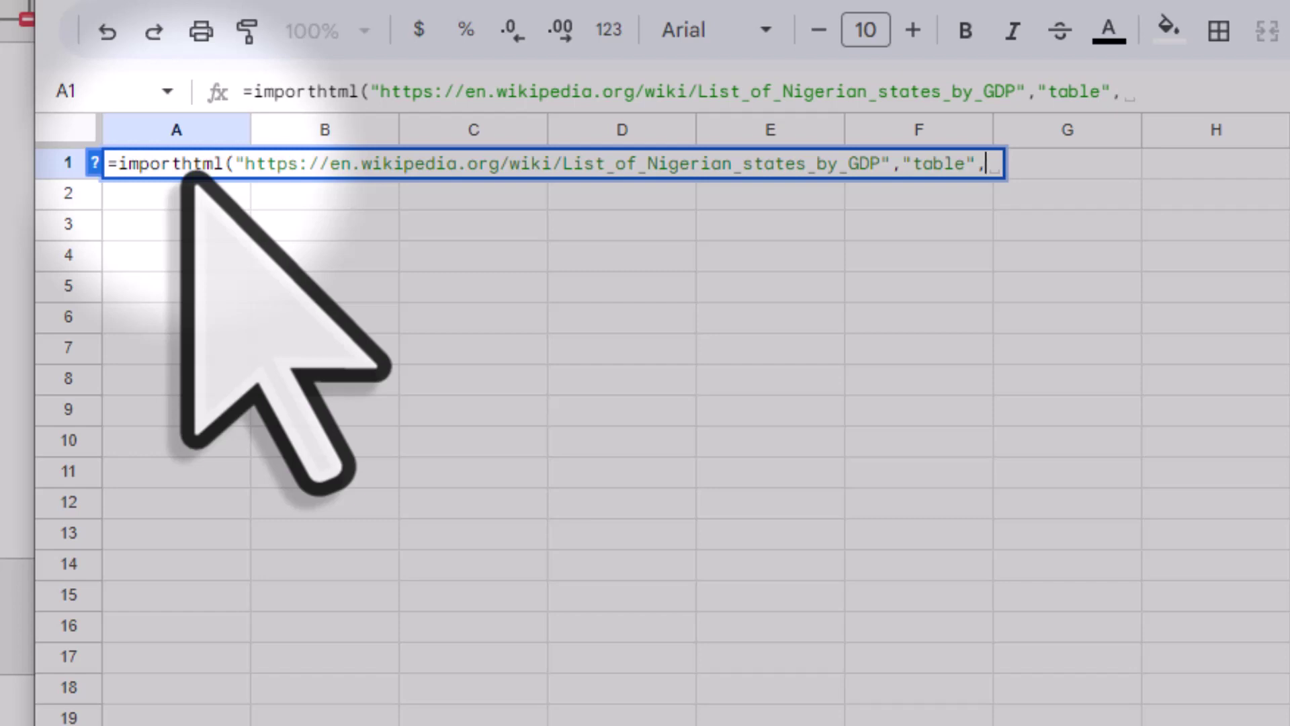
type("1")
type(")")
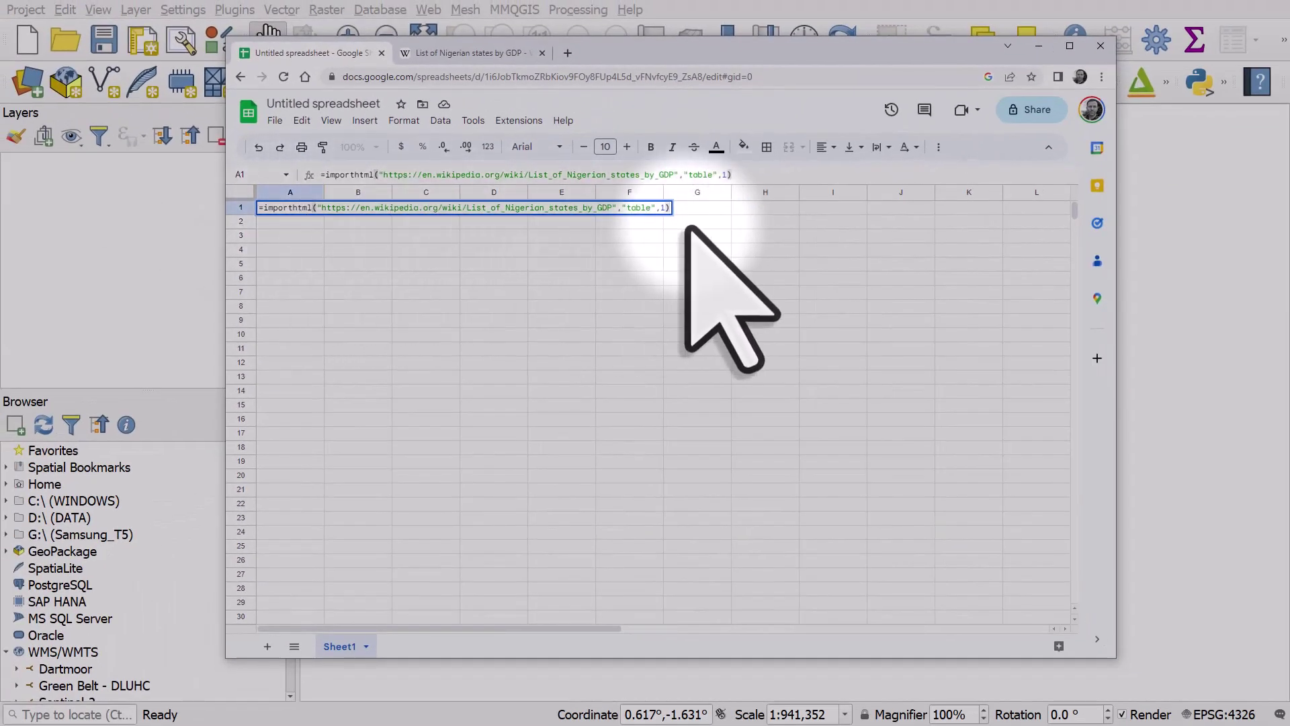
Step: Finish the formula with table index 1 and import the 36-state GDP table
key("Return")
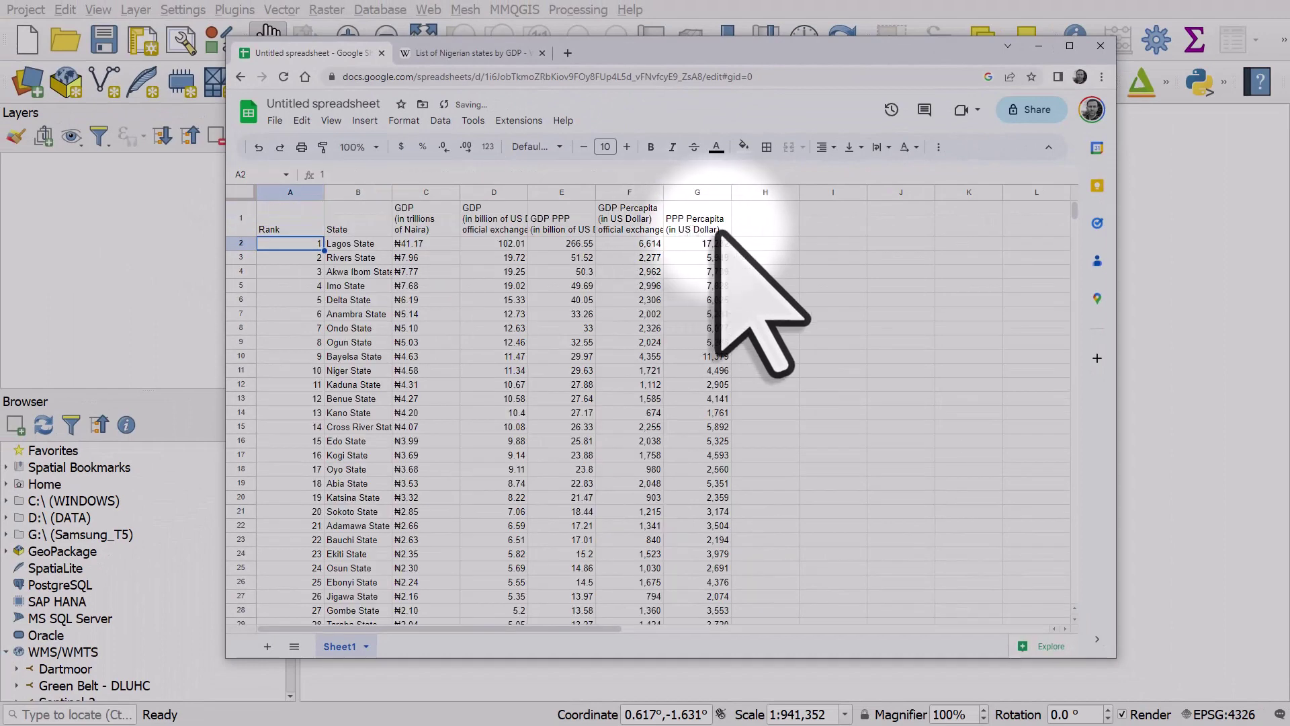
scroll(769, 239, "down", 3)
scroll(768, 240, "down", 1)
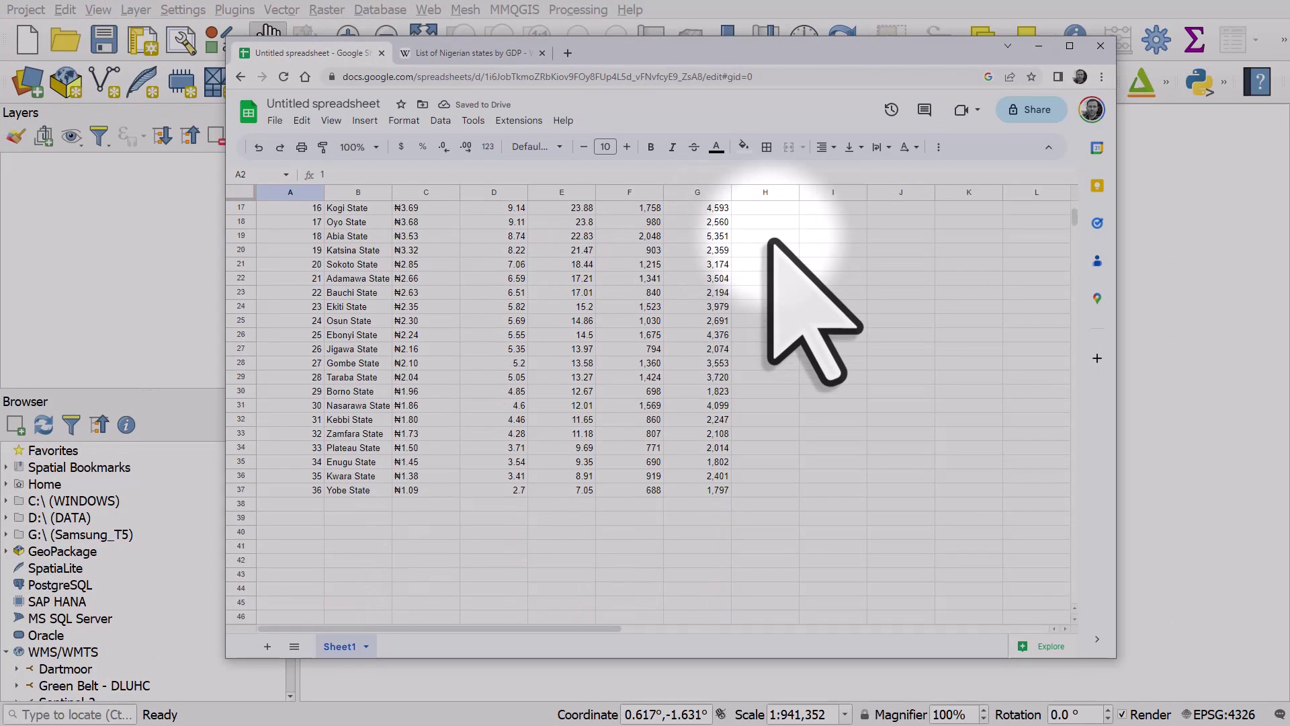
scroll(768, 239, "up", 5)
scroll(768, 241, "up", 1)
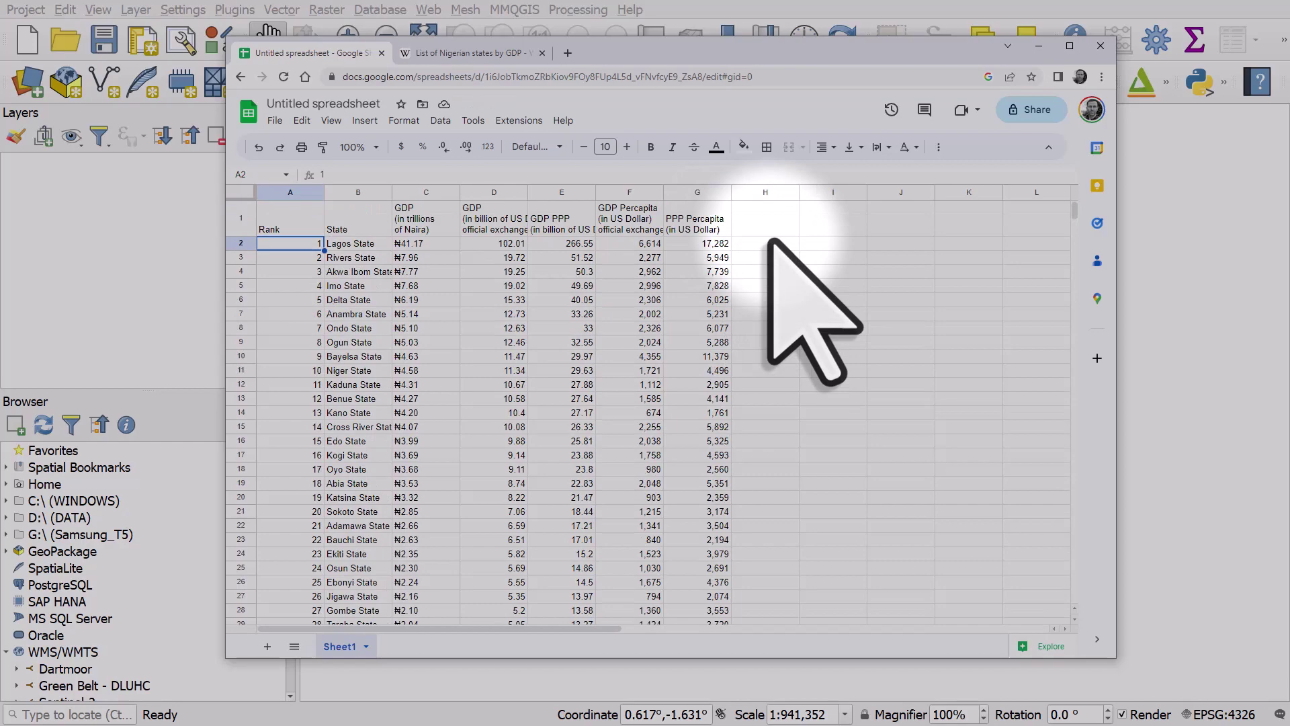